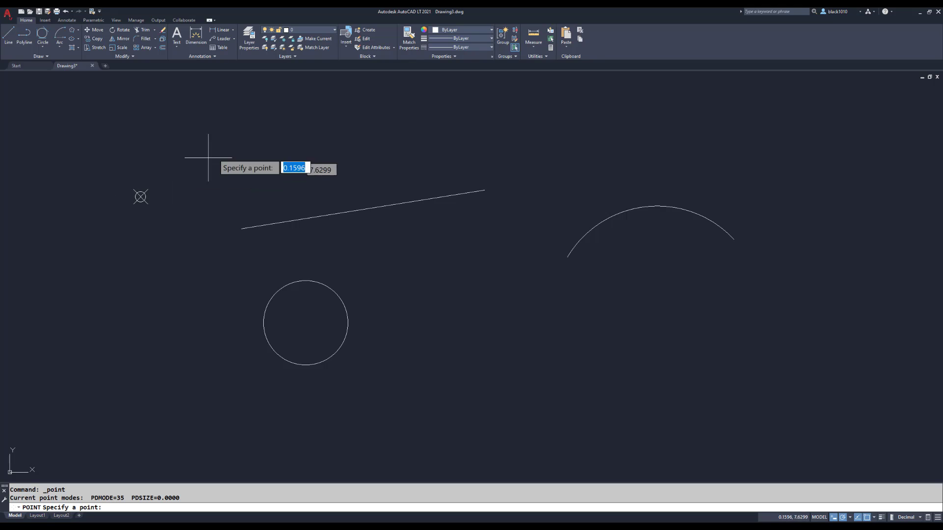
Place three separate points in the empty area above the sloped line.
{"action": "left_click", "coordinate": [236, 146]}
{"action": "left_click", "coordinate": [300, 153]}
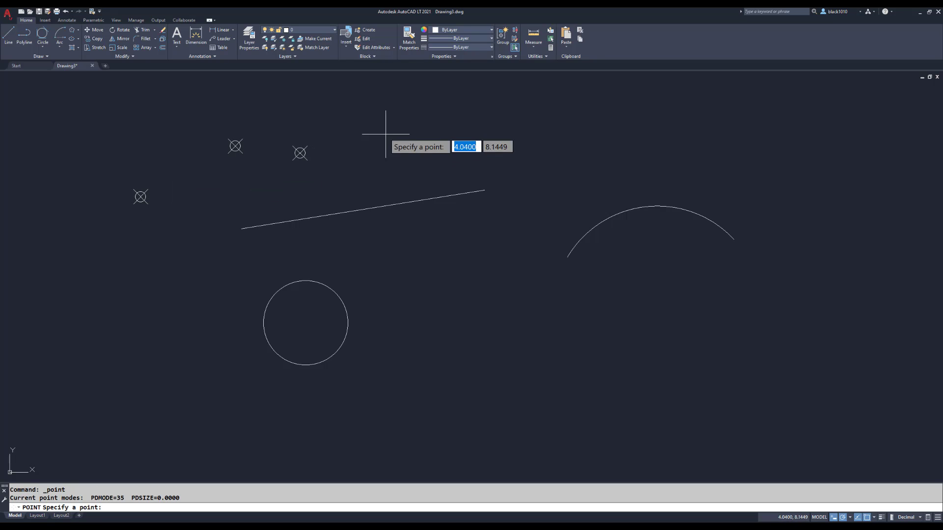
{"action": "left_click", "coordinate": [393, 132]}
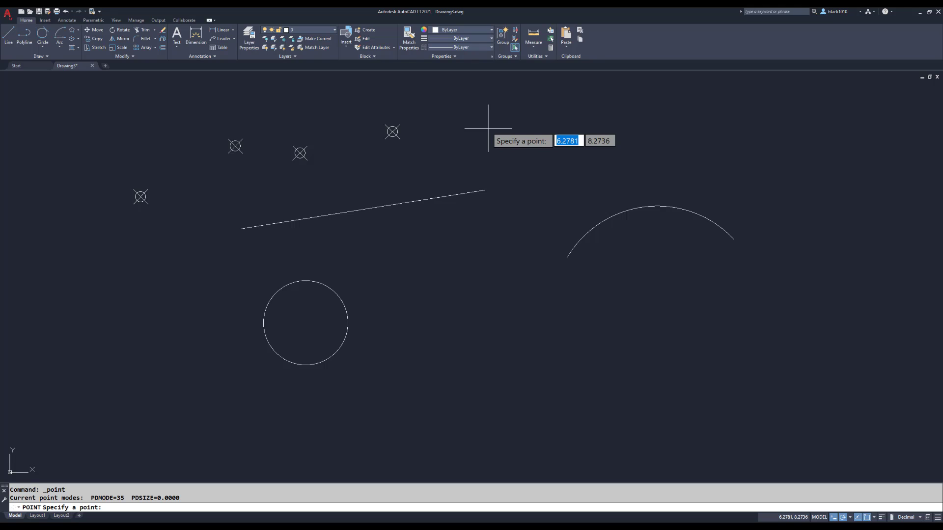
{"action": "key", "text": "Escape"}
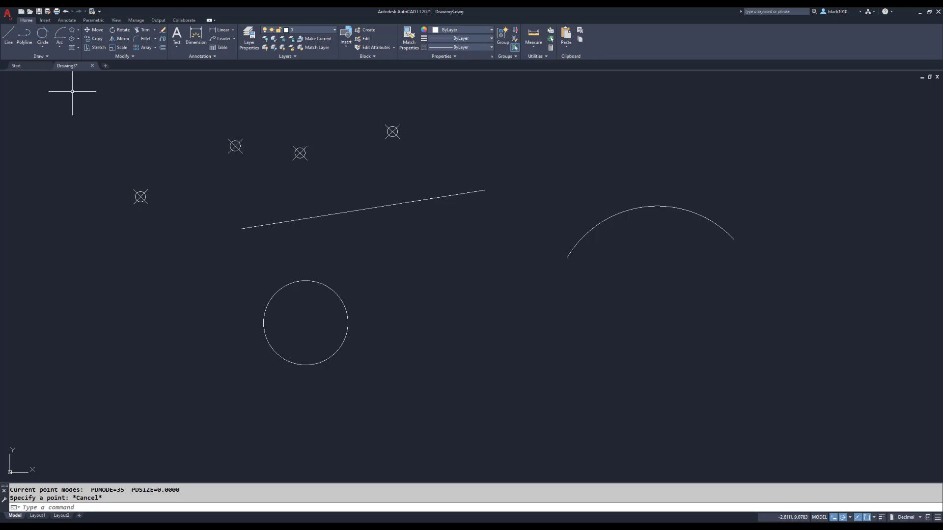
Place five more points scattered in the empty area on the circle's left side.
{"action": "left_click", "coordinate": [46, 57]}
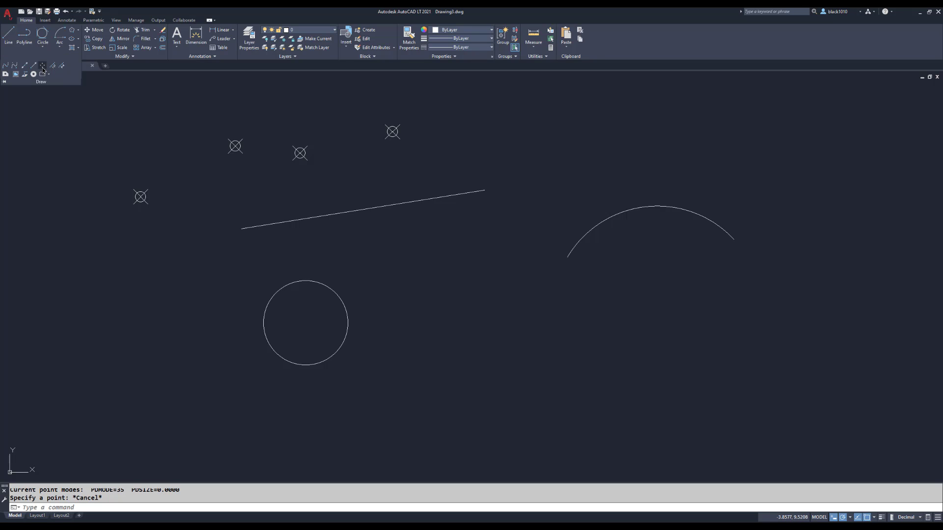
{"action": "left_click", "coordinate": [42, 68]}
{"action": "left_click", "coordinate": [84, 351]}
{"action": "left_click", "coordinate": [122, 285]}
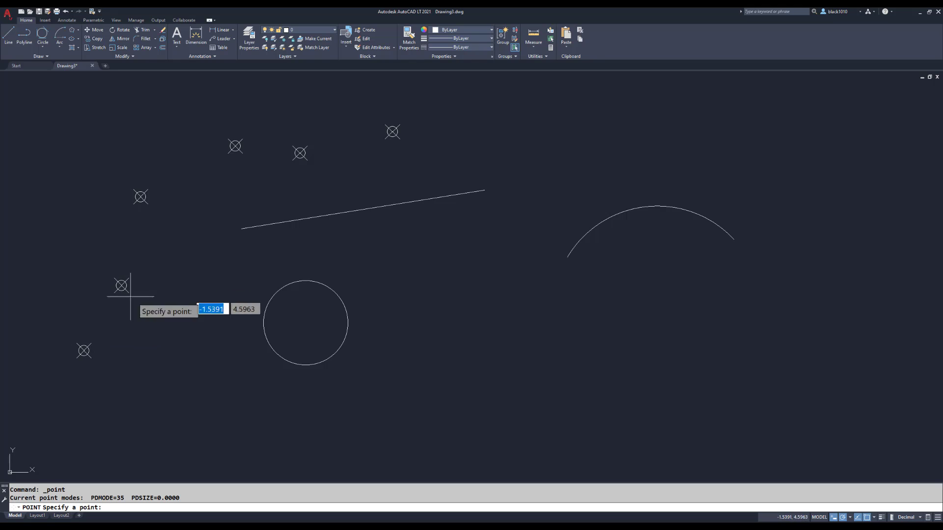
{"action": "left_click", "coordinate": [159, 344]}
{"action": "left_click", "coordinate": [183, 295]}
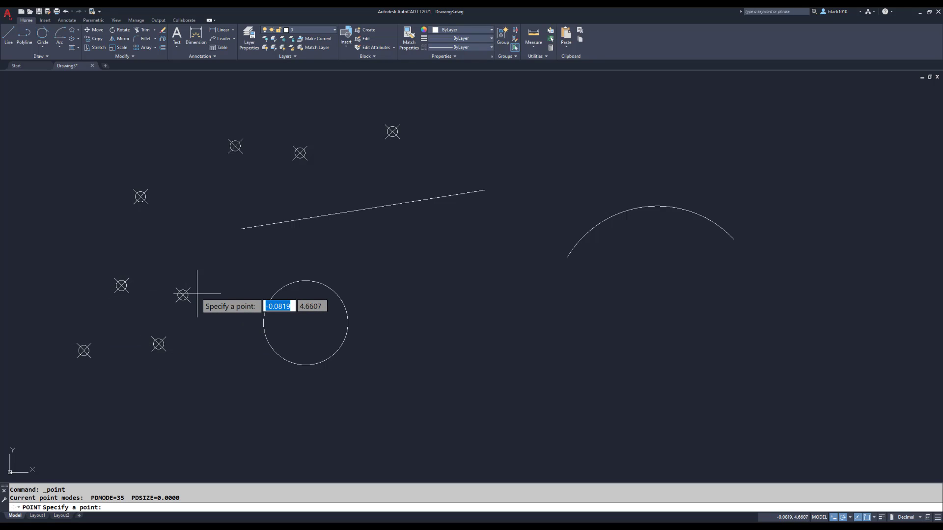
{"action": "key", "text": "Return"}
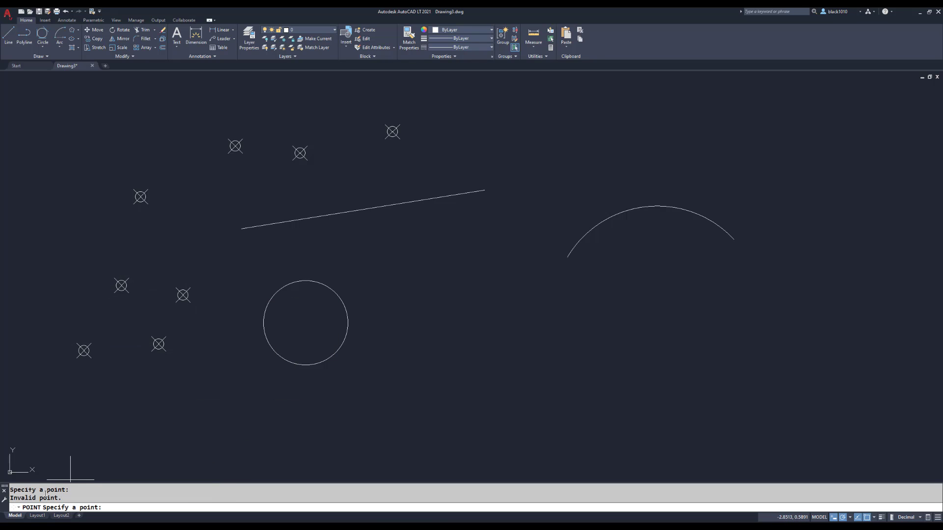
{"action": "left_click", "coordinate": [220, 393]}
{"action": "key", "text": "Escape"}
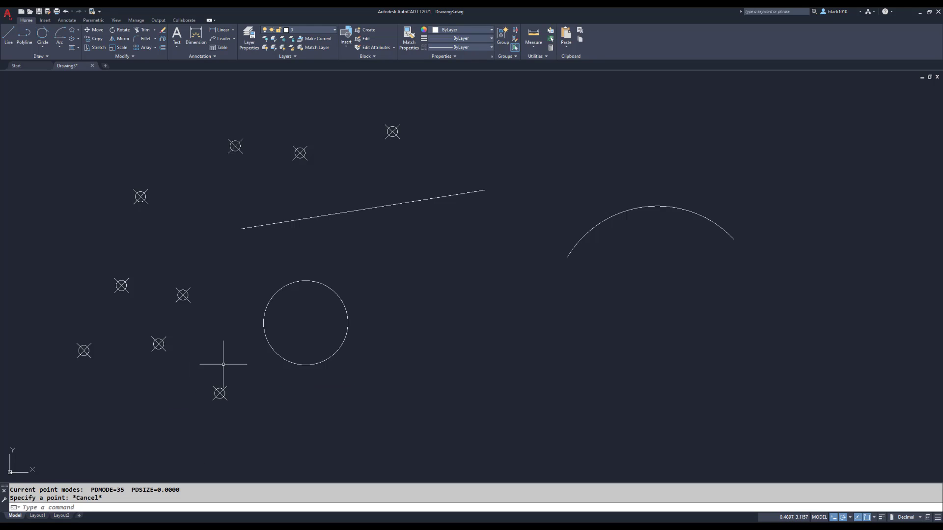
Undo all the placed points so that only the line, circle and arc remain.
{"action": "left_click", "coordinate": [47, 57]}
{"action": "type", "text": "u"}
{"action": "key", "text": "Return"}
{"action": "type", "text": "u"}
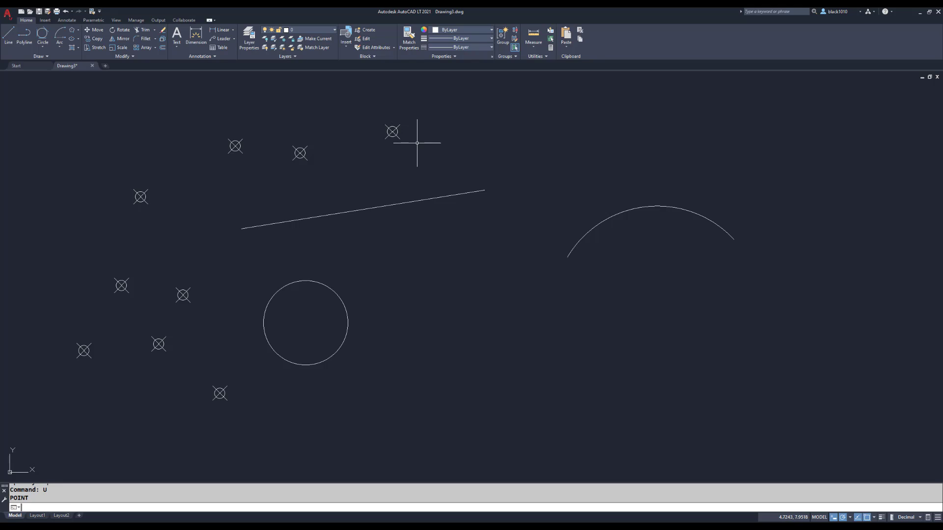
{"action": "key", "text": "Return"}
{"action": "key", "text": "ctrl+z"}
{"action": "key", "text": "ctrl+z"}
{"action": "key", "text": "ctrl+z"}
{"action": "key", "text": "ctrl+z"}
{"action": "key", "text": "ctrl+z"}
{"action": "key", "text": "ctrl+z"}
{"action": "key", "text": "ctrl+z"}
{"action": "key", "text": "ctrl+z"}
{"action": "key", "text": "ctrl+z"}
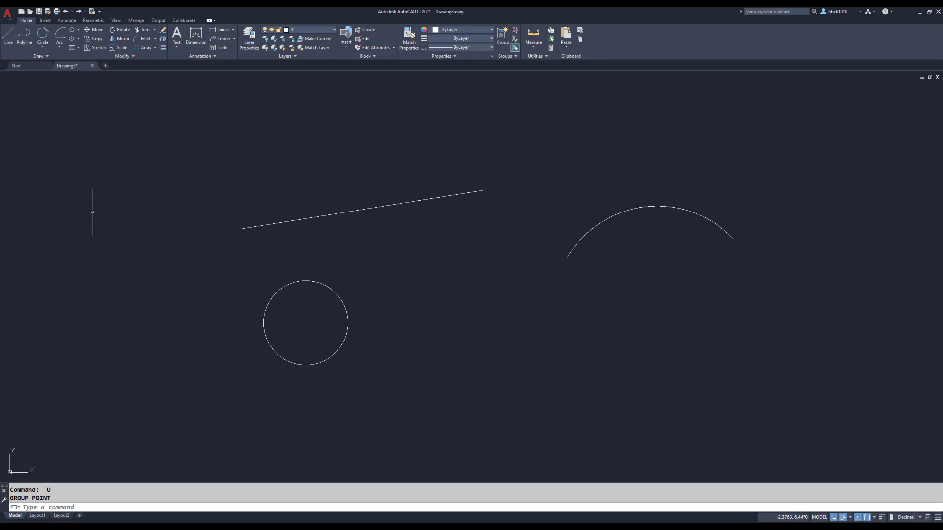
Divide the sloped straight line into 5 equal segments.
{"action": "left_click", "coordinate": [48, 58]}
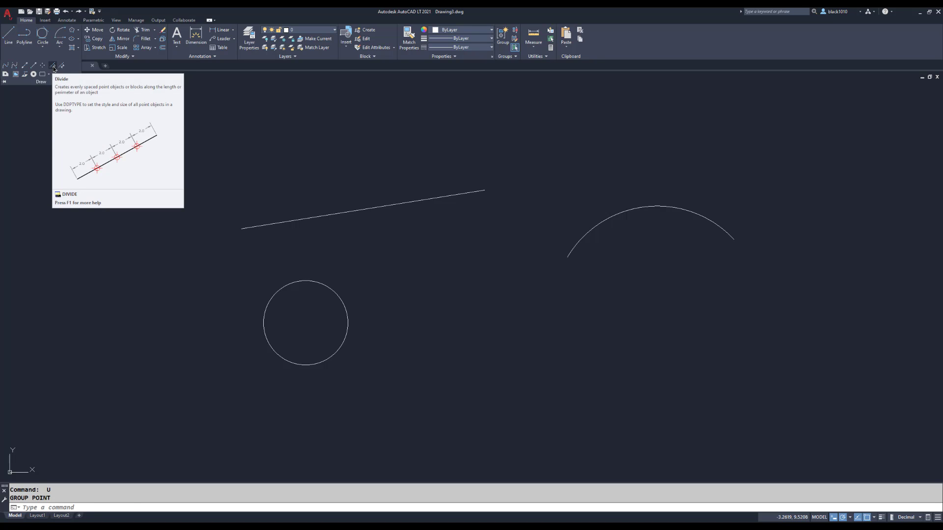
{"action": "left_click", "coordinate": [54, 66]}
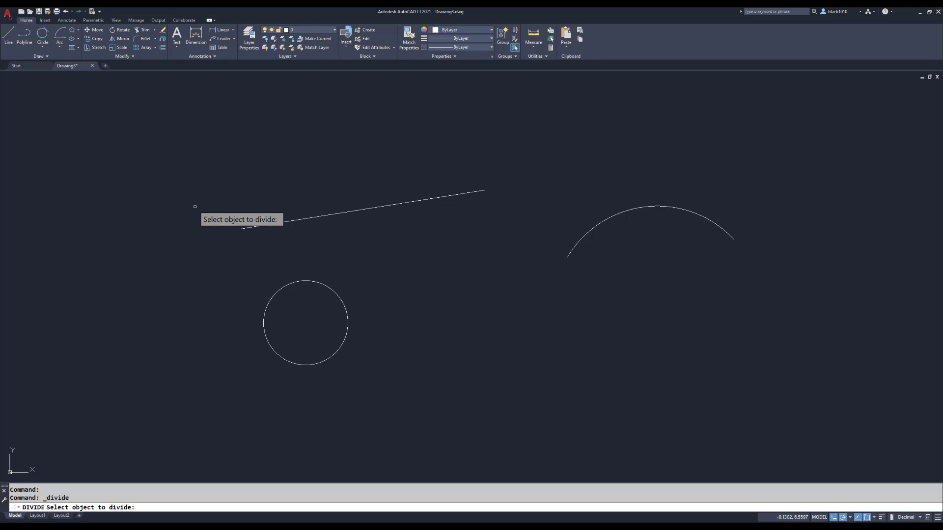
{"action": "left_click", "coordinate": [259, 226]}
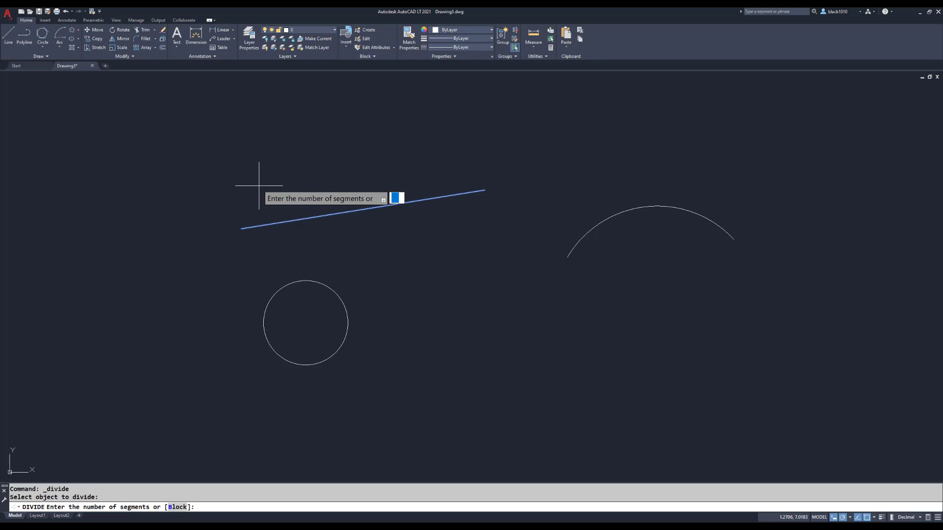
{"action": "type", "text": "5"}
{"action": "key", "text": "Return"}
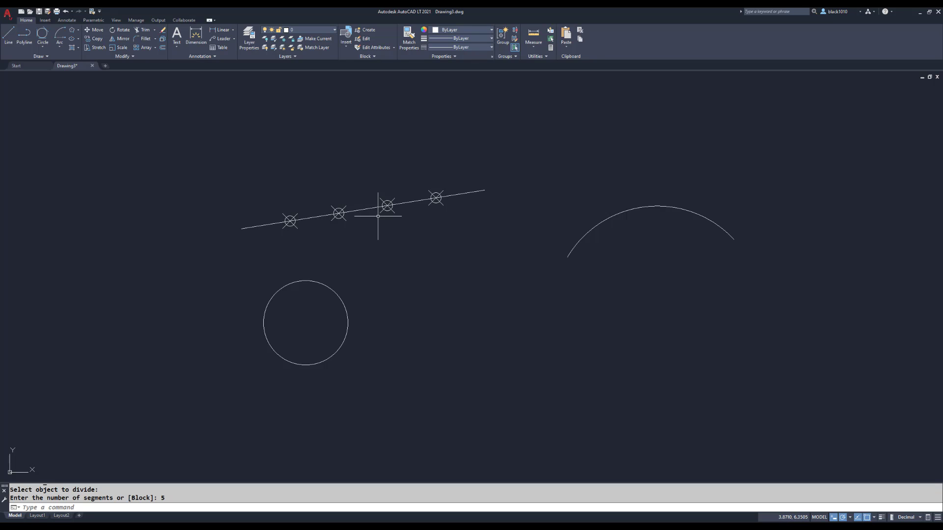
{"action": "left_click", "coordinate": [471, 192]}
{"action": "key", "text": "Escape"}
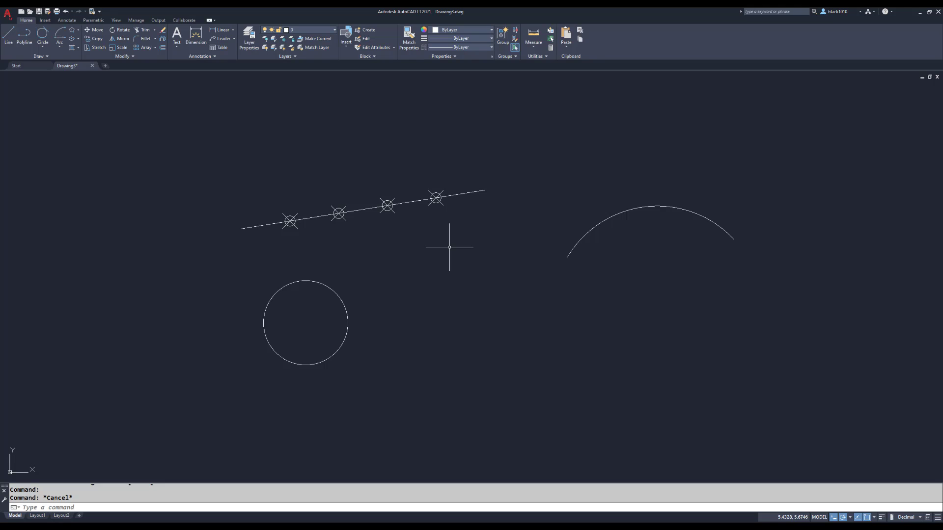
Divide the arc into 3 equal segments.
{"action": "type", "text": "DIV"}
{"action": "key", "text": "Return"}
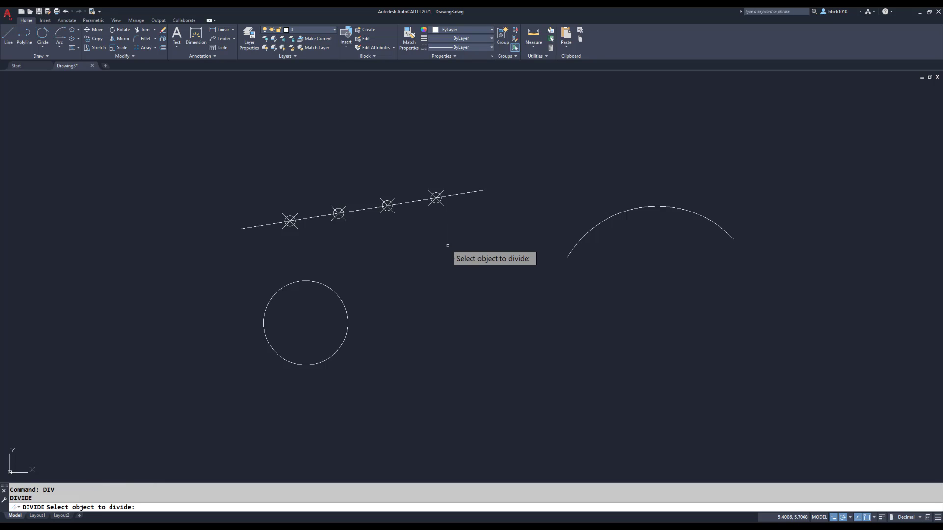
{"action": "left_click", "coordinate": [576, 247]}
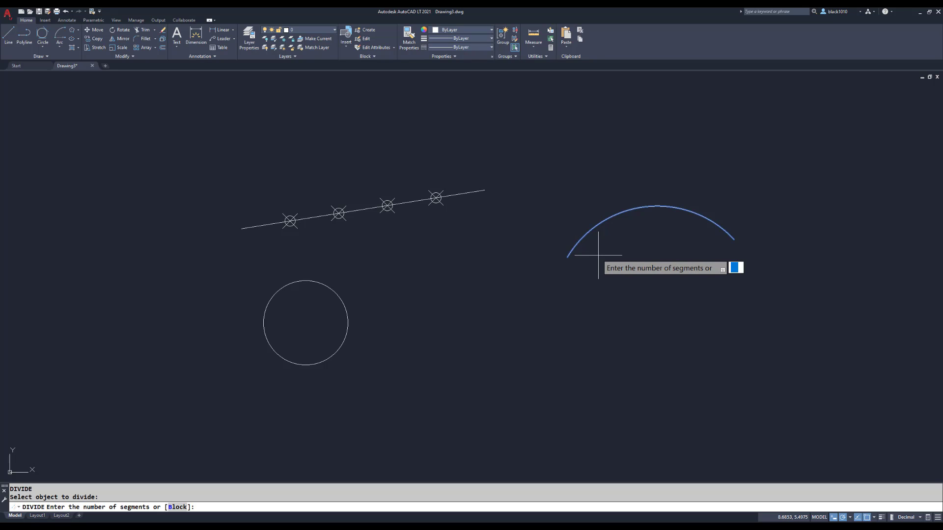
{"action": "type", "text": "3"}
{"action": "key", "text": "Return"}
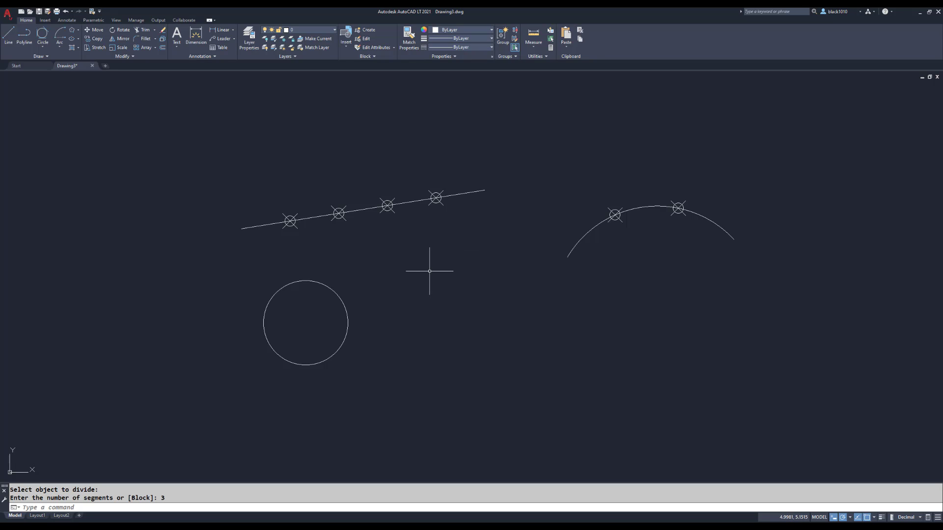
Divide the circle into 7 equal segments.
{"action": "key", "text": "Return"}
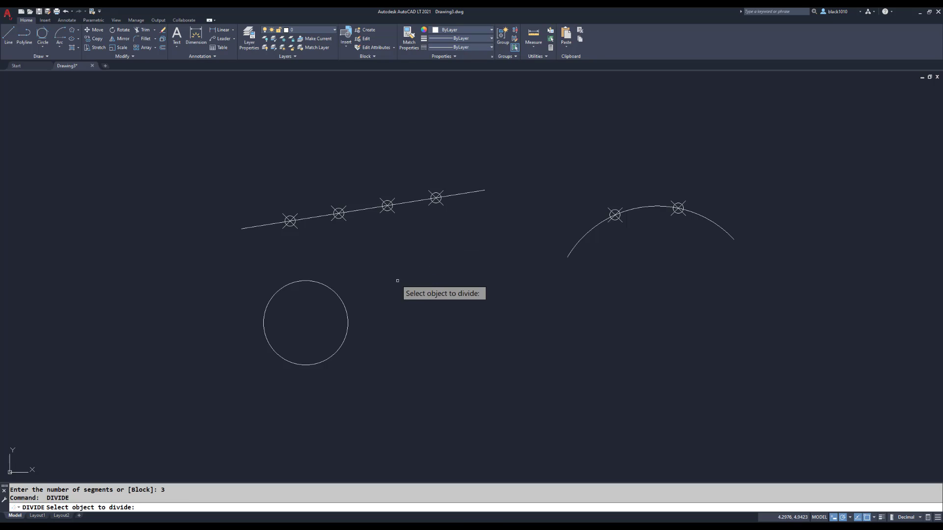
{"action": "left_click", "coordinate": [344, 304]}
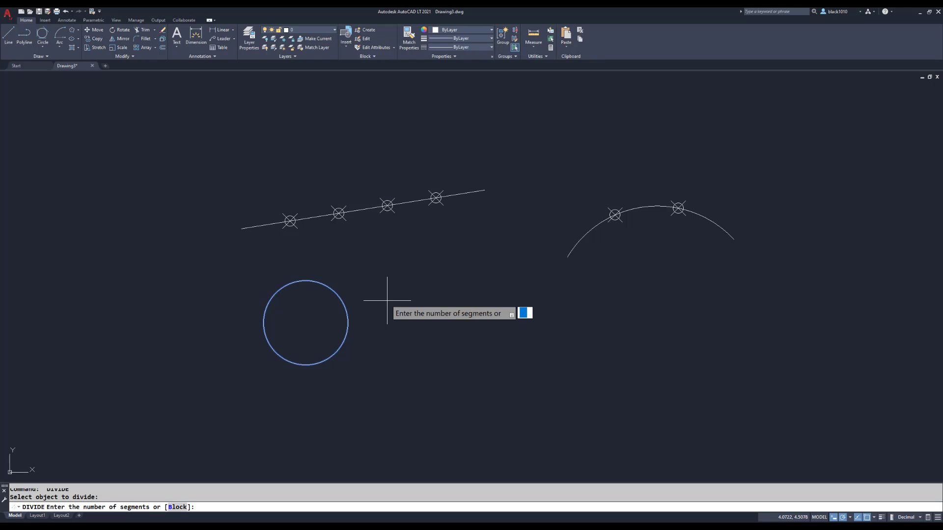
{"action": "type", "text": "7"}
{"action": "key", "text": "Return"}
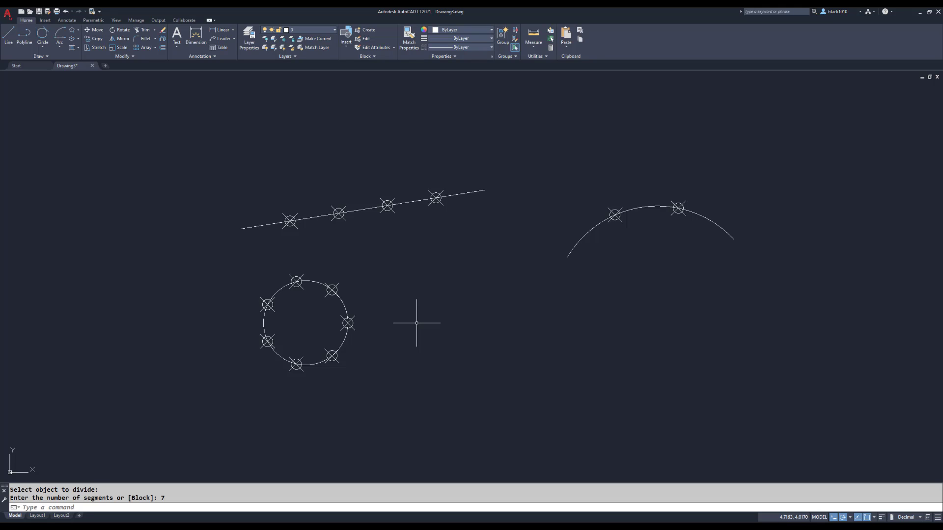
{"action": "type", "text": "pl"}
{"action": "key", "text": "Return"}
{"action": "left_click", "coordinate": [119, 229]}
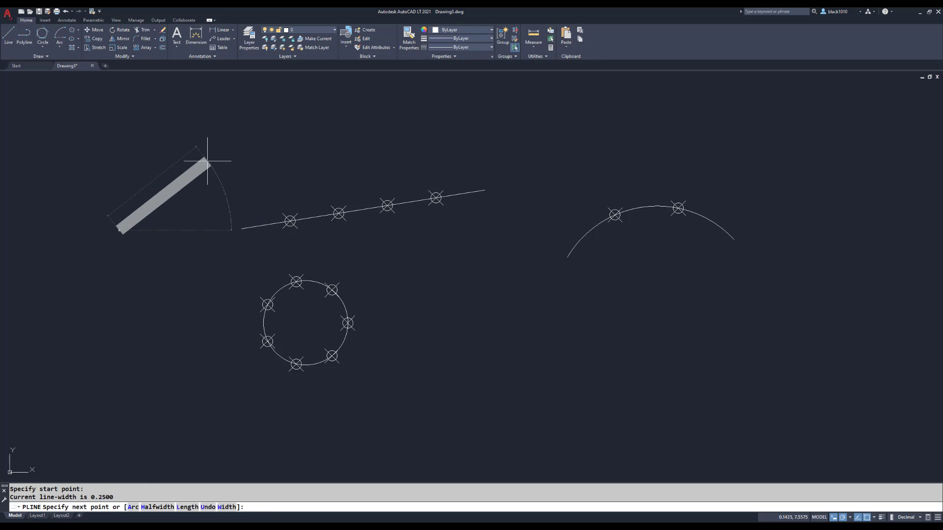
{"action": "left_click", "coordinate": [208, 161]}
{"action": "left_click", "coordinate": [250, 172]}
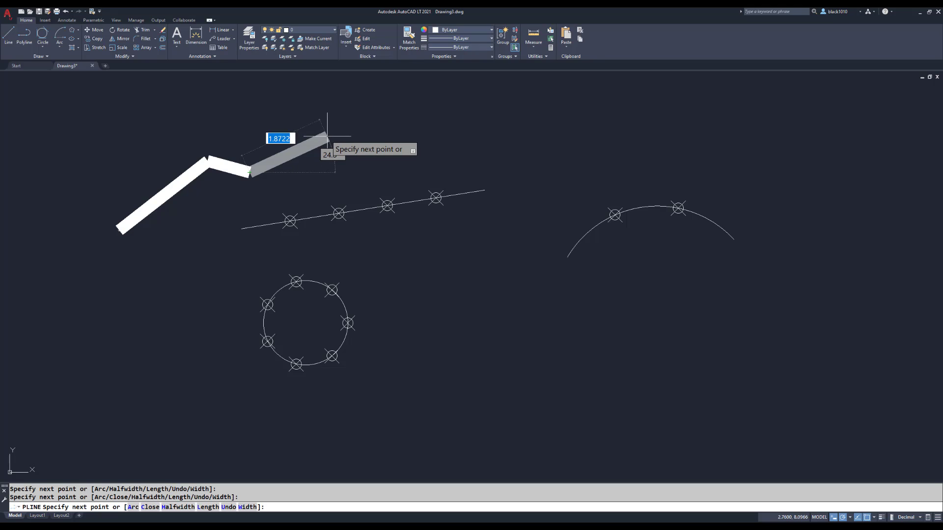
{"action": "key", "text": "Escape"}
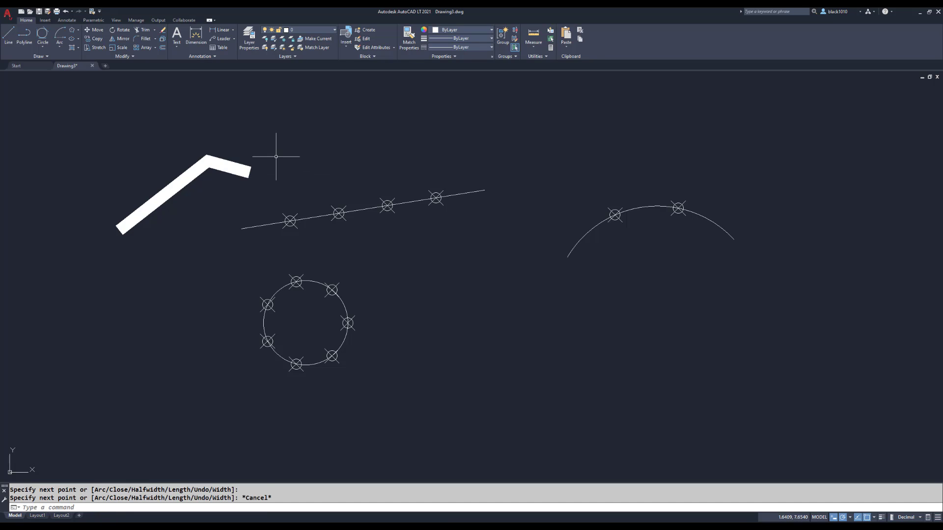
{"action": "left_click", "coordinate": [239, 159]}
{"action": "left_click", "coordinate": [154, 192]}
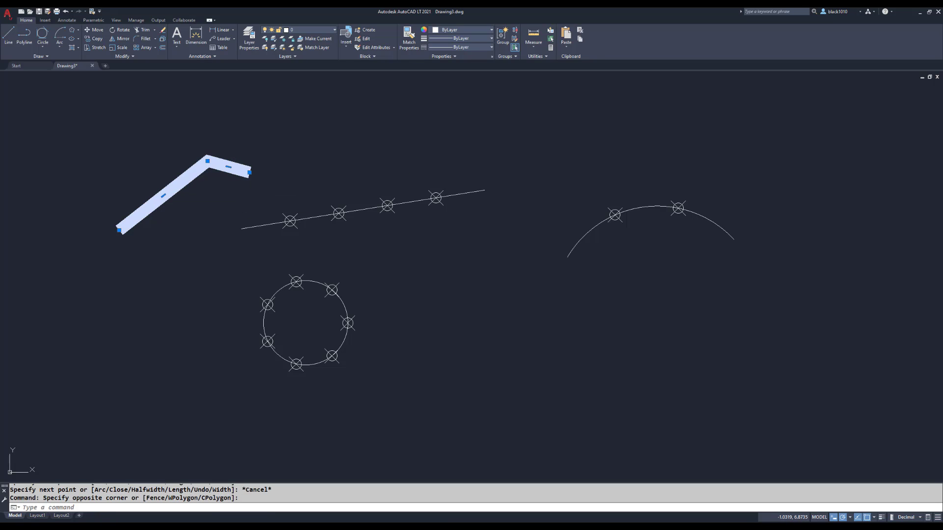
{"action": "key", "text": "Delete"}
Draw an open zigzag polyline of five segments above the sloped line, with starting and ending width 0.
{"action": "type", "text": "PL"}
{"action": "key", "text": "Return"}
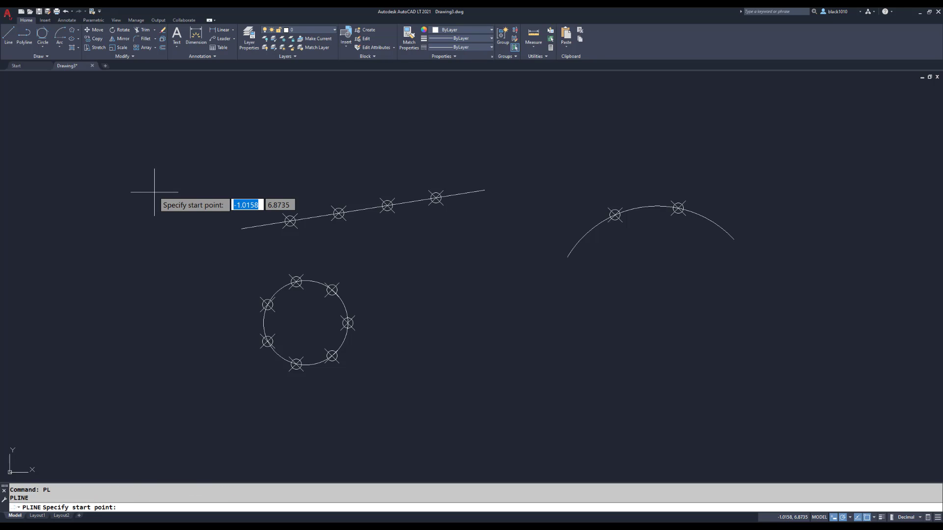
{"action": "left_click", "coordinate": [121, 229]}
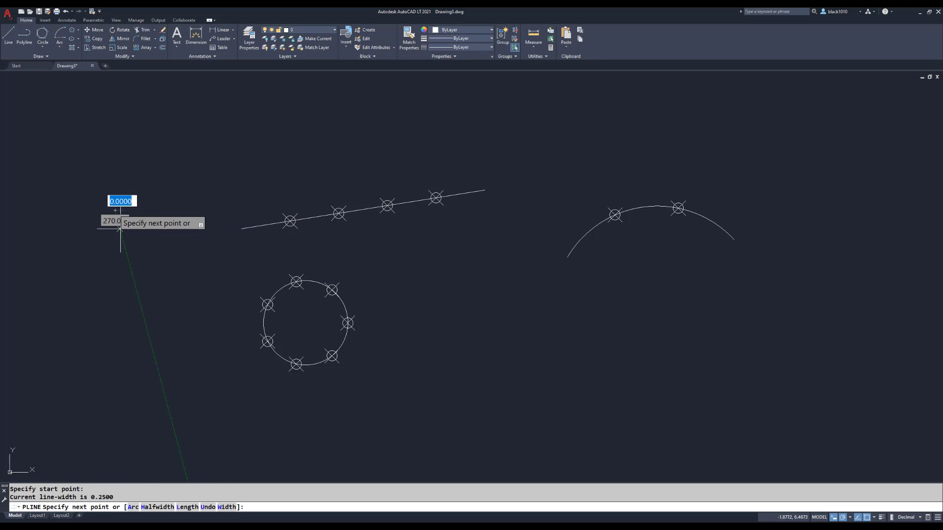
{"action": "left_click", "coordinate": [224, 508]}
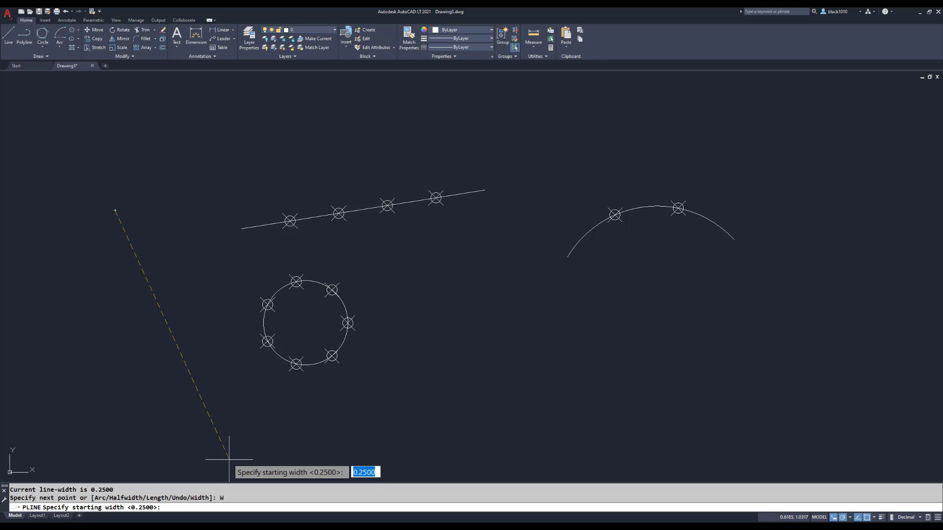
{"action": "type", "text": "0"}
{"action": "key", "text": "Return"}
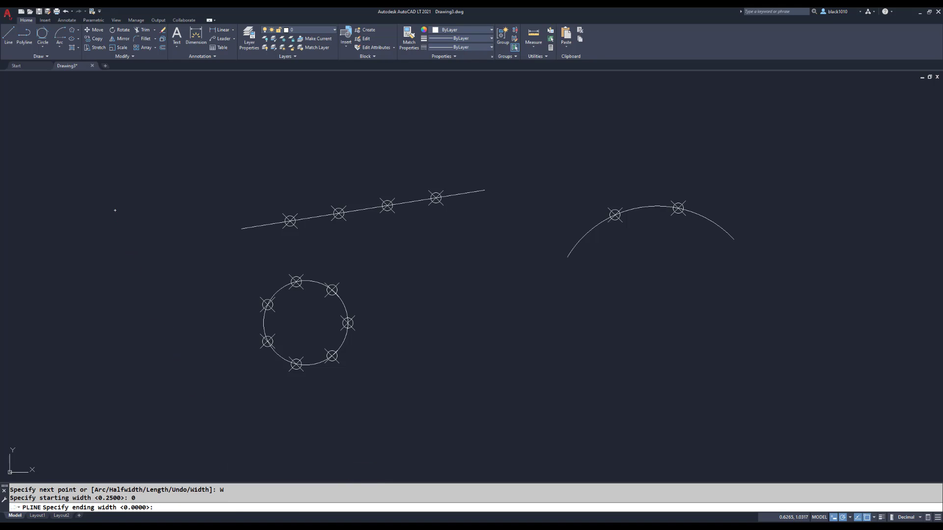
{"action": "key", "text": "Return"}
{"action": "left_click", "coordinate": [171, 139]}
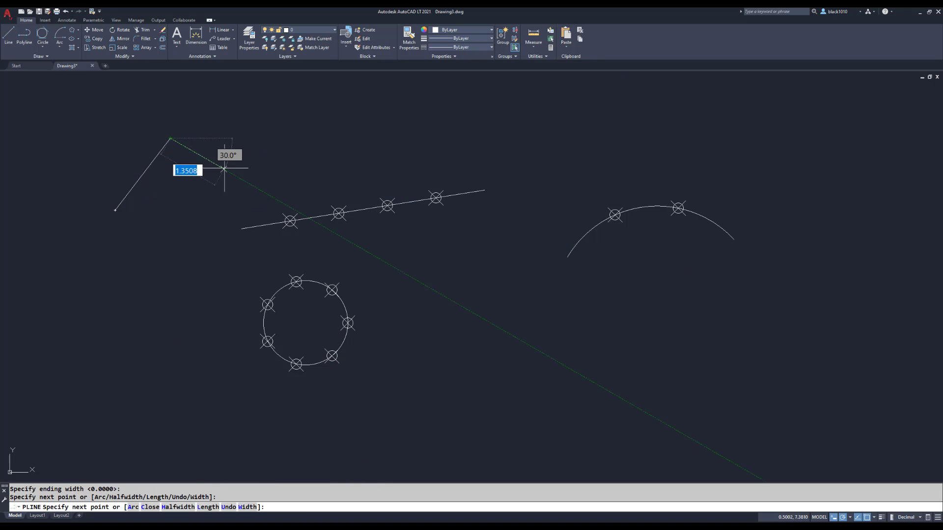
{"action": "left_click", "coordinate": [224, 170]}
{"action": "left_click", "coordinate": [286, 124]}
{"action": "left_click", "coordinate": [341, 149]}
{"action": "left_click", "coordinate": [384, 118]}
{"action": "key", "text": "Return"}
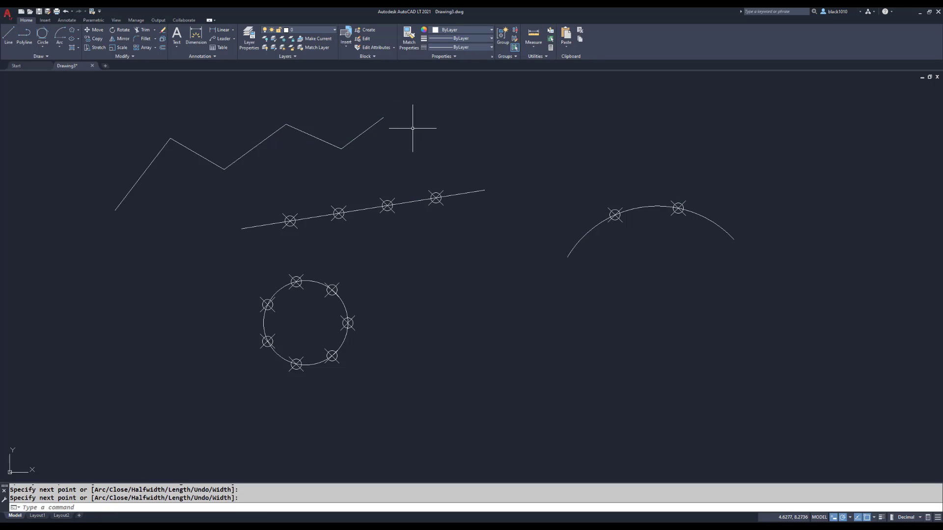
Divide the zigzag polyline into 4 equal segments.
{"action": "type", "text": "DIV"}
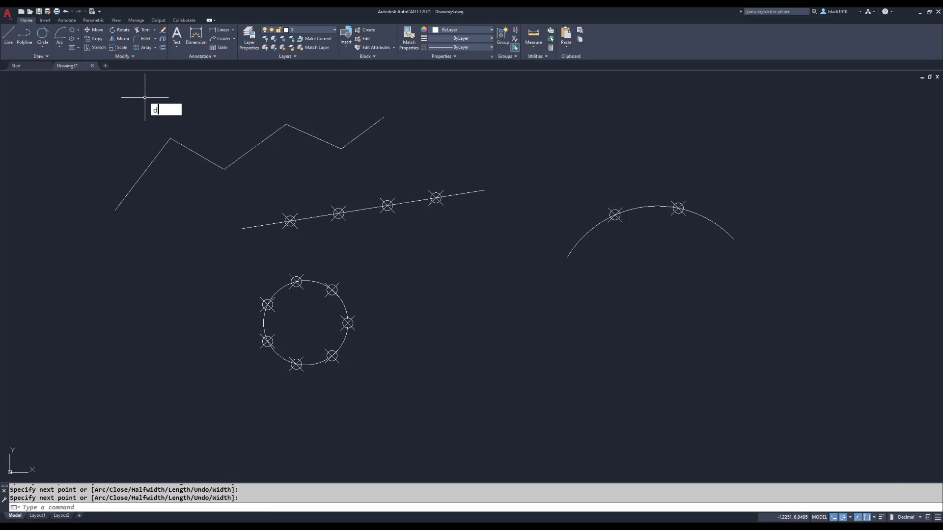
{"action": "key", "text": "Return"}
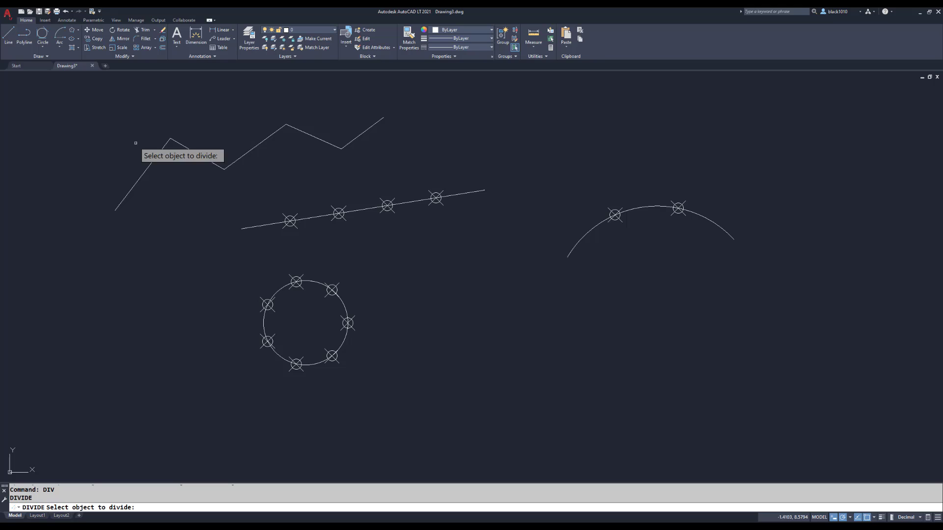
{"action": "left_click", "coordinate": [128, 194]}
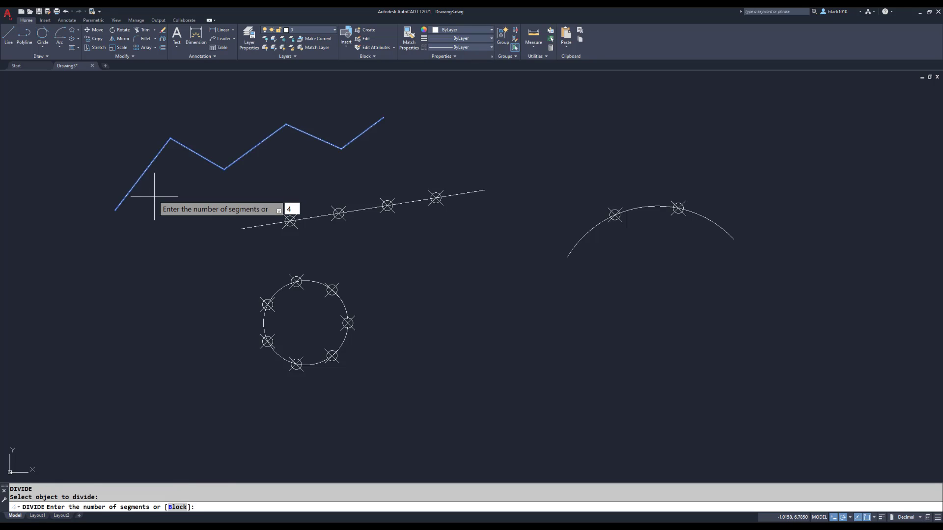
{"action": "key", "text": "Return"}
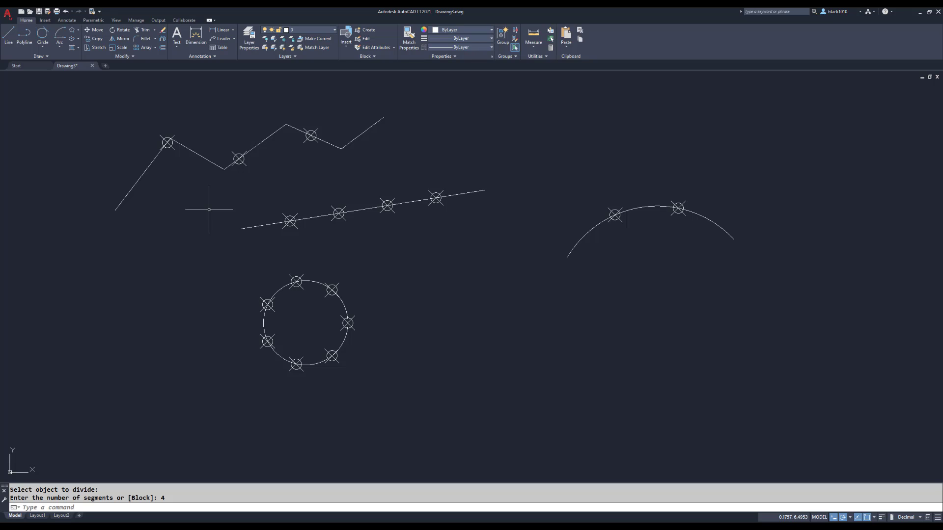
Undo the zigzag polyline and all division points, keeping only the plain sloped line, circle and arc.
{"action": "type", "text": "u"}
{"action": "key", "text": "Return"}
{"action": "key", "text": "Return"}
{"action": "key", "text": "Return"}
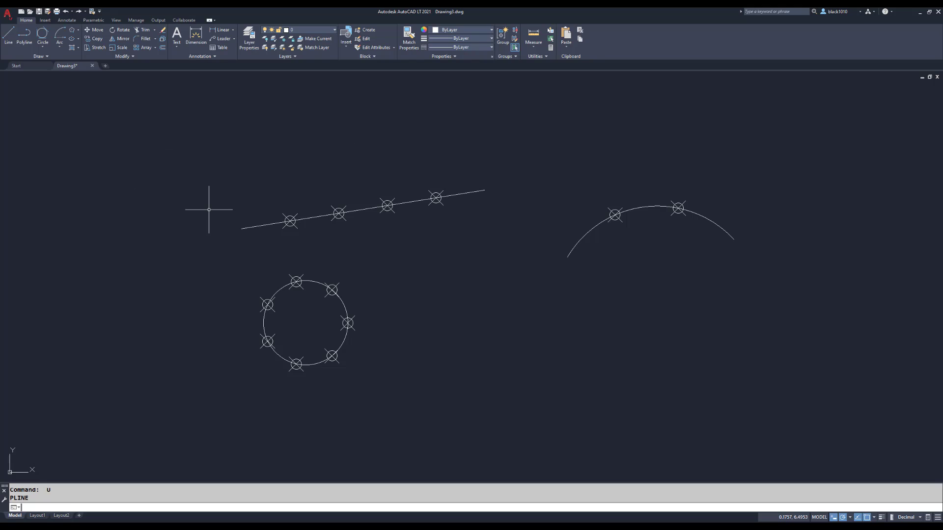
{"action": "key", "text": "Return"}
{"action": "key", "text": "Return"}
{"action": "key", "text": "Return"}
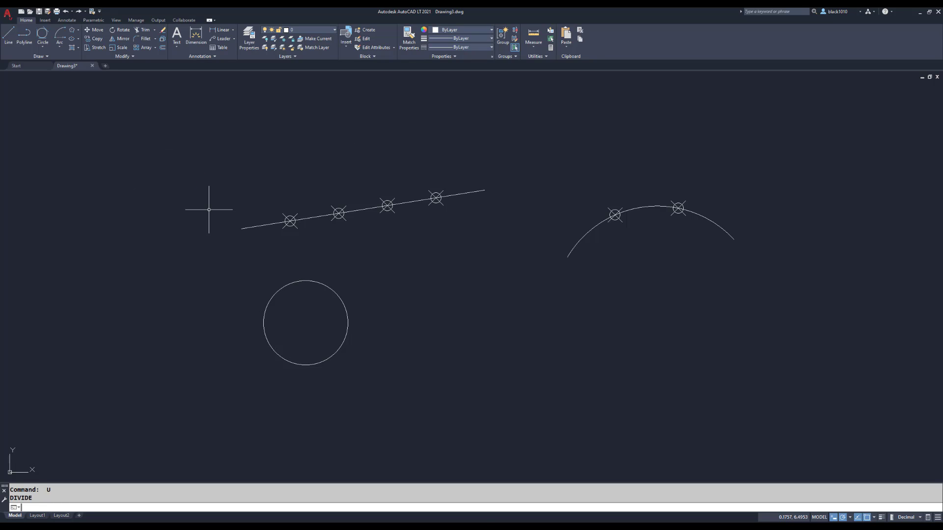
{"action": "key", "text": "Return"}
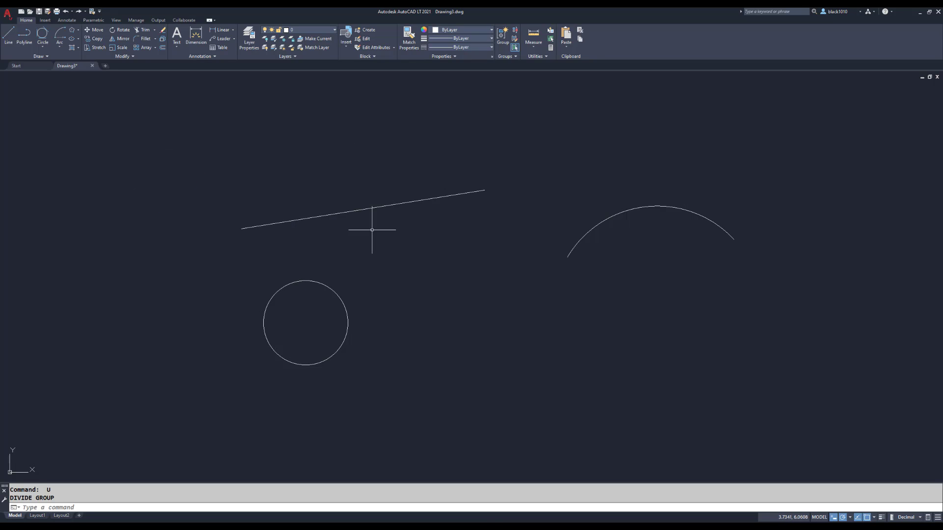
Use Measure to place points at intervals of 1 from the sloped line's lower end, and undo them.
{"action": "left_click", "coordinate": [47, 58]}
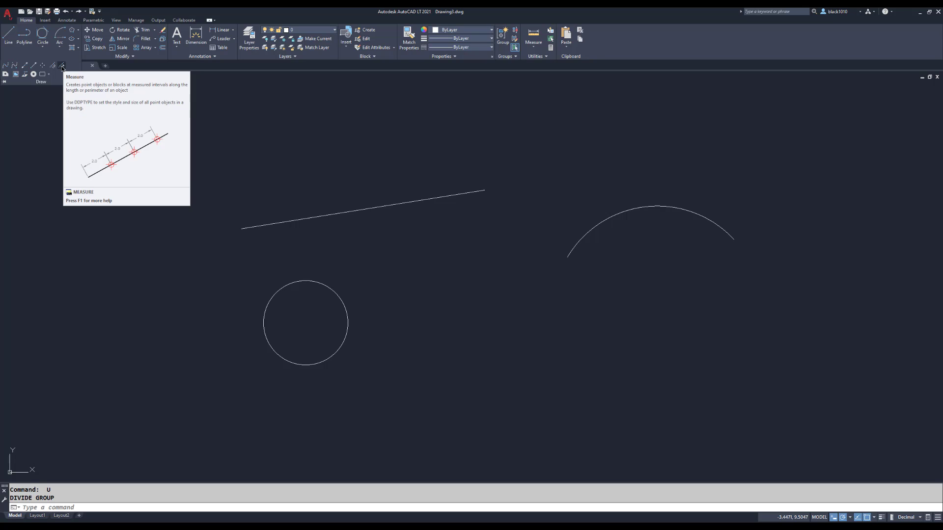
{"action": "left_click", "coordinate": [62, 67]}
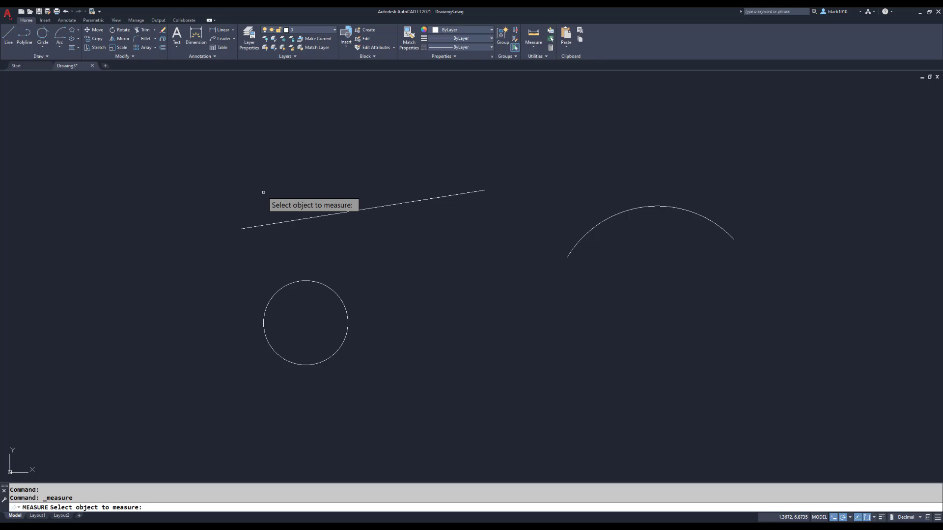
{"action": "left_click", "coordinate": [253, 228]}
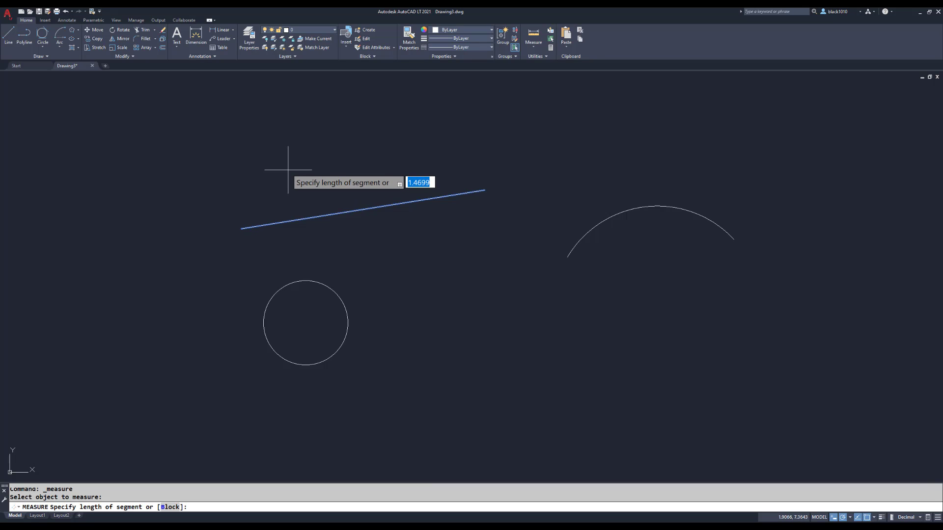
{"action": "type", "text": "1"}
{"action": "key", "text": "Return"}
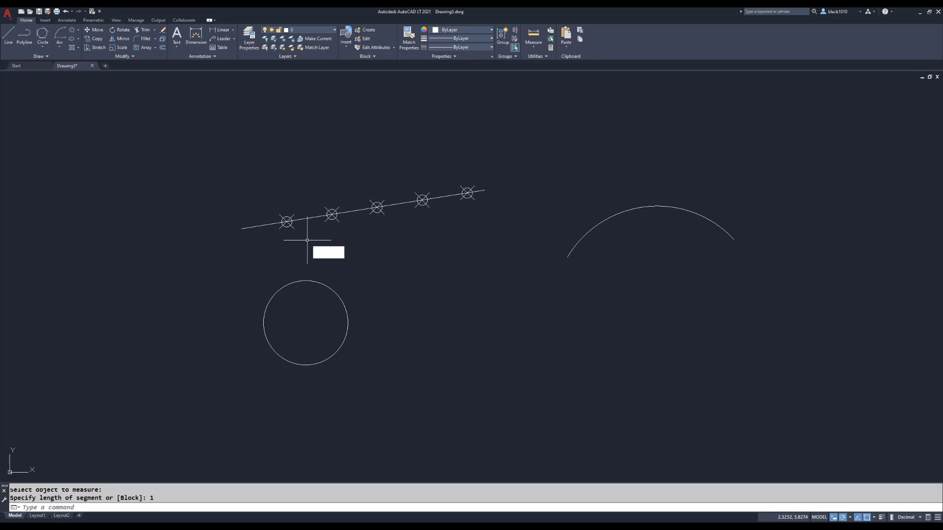
{"action": "key", "text": "Return"}
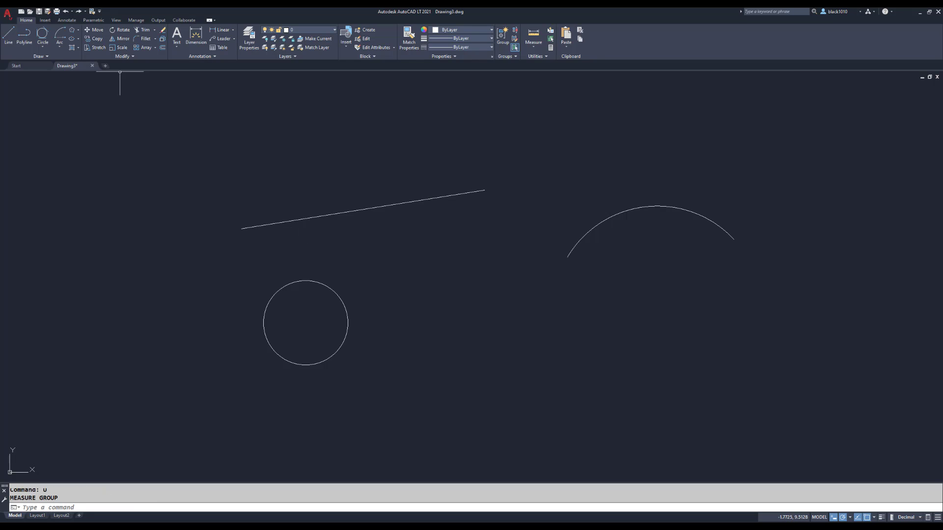
Use Measure to place points along the sloped line at intervals of 1, starting from its upper end.
{"action": "type", "text": "MEA"}
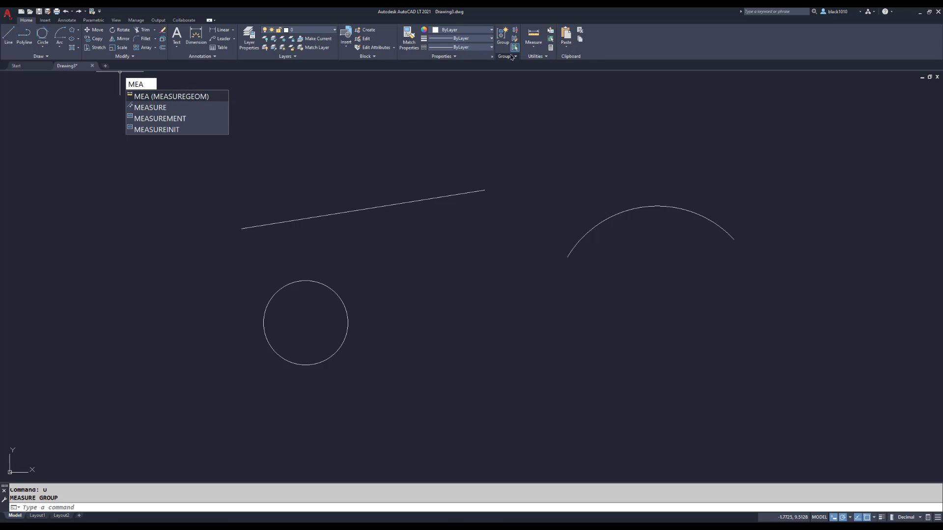
{"action": "left_click", "coordinate": [157, 108]}
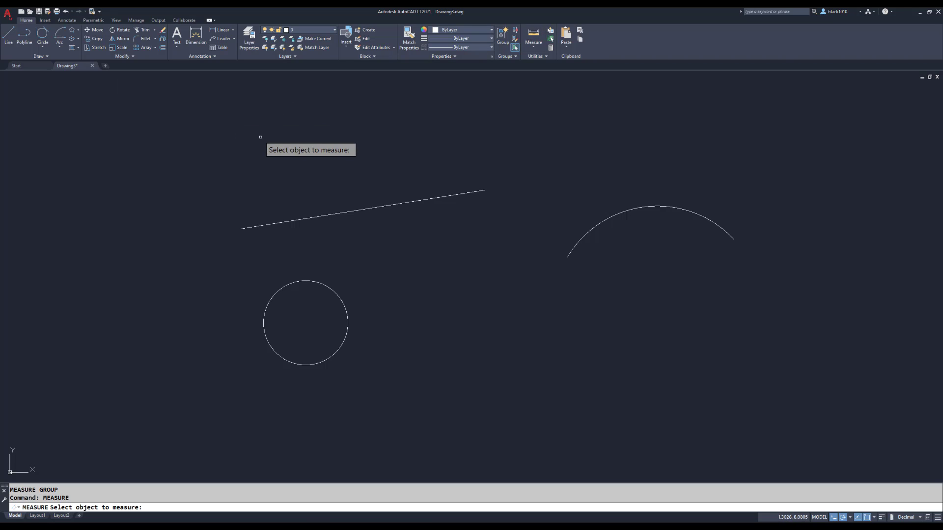
{"action": "left_click", "coordinate": [466, 193]}
{"action": "type", "text": "1"}
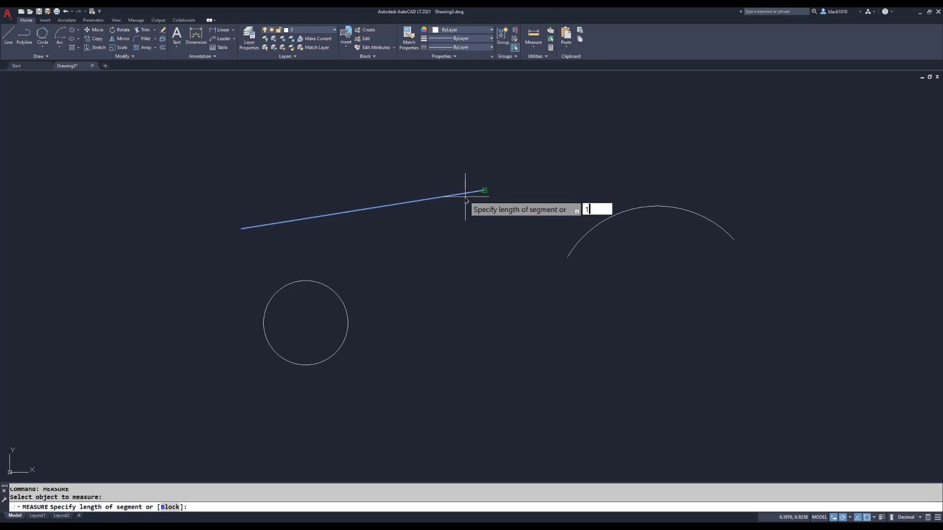
{"action": "key", "text": "Return"}
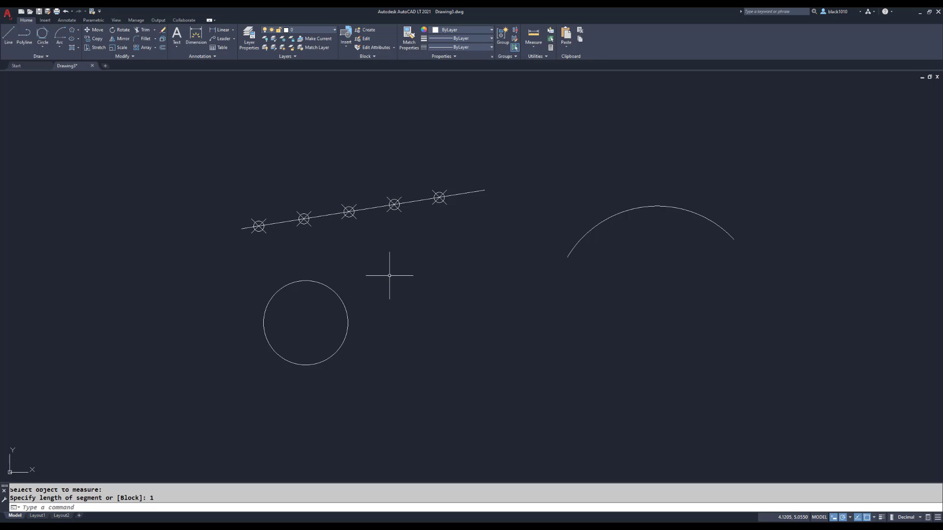
Use Measure to place points around the circle with a segment length of 1.
{"action": "key", "text": "Return"}
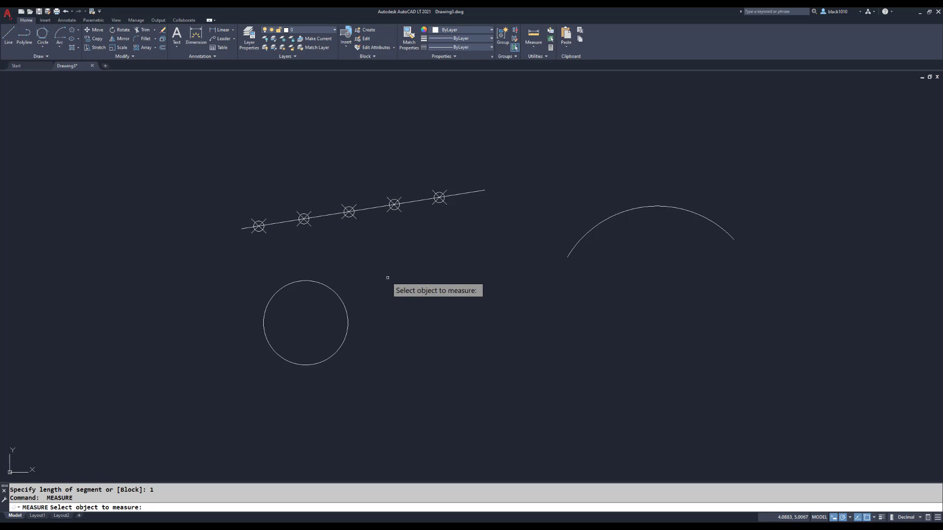
{"action": "left_click", "coordinate": [342, 301]}
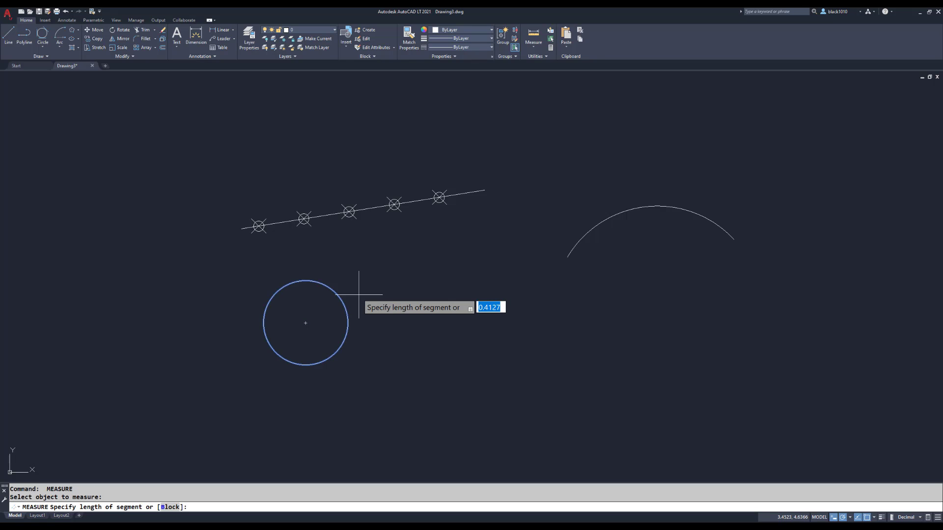
{"action": "type", "text": "1"}
{"action": "key", "text": "Return"}
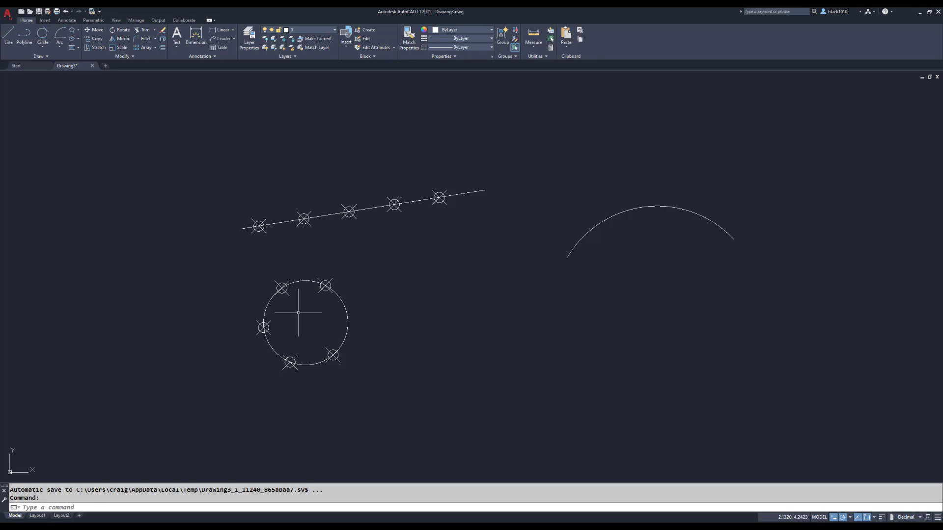
Place a single point on the circle's right-hand quadrant using the Quadrant object snap.
{"action": "type", "text": "po"}
{"action": "key", "text": "Return"}
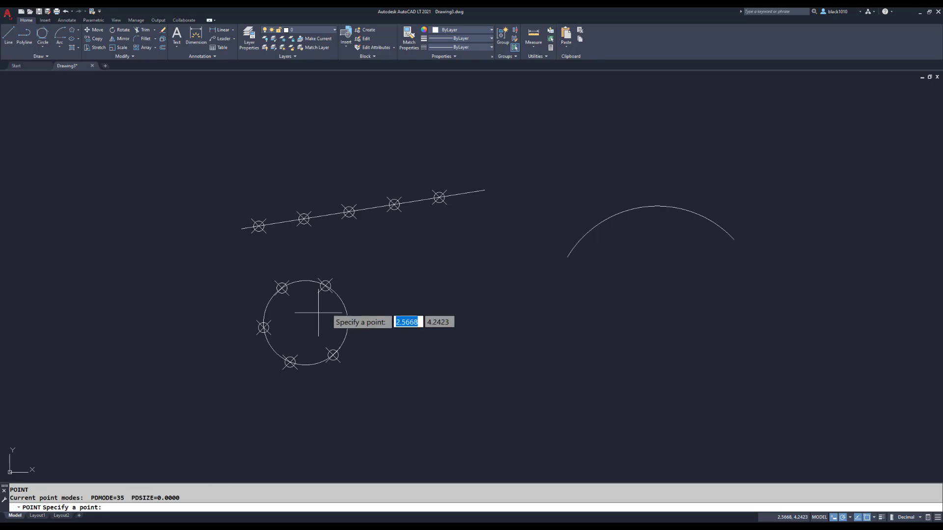
{"action": "right_click", "coordinate": [401, 244], "text": "shift"}
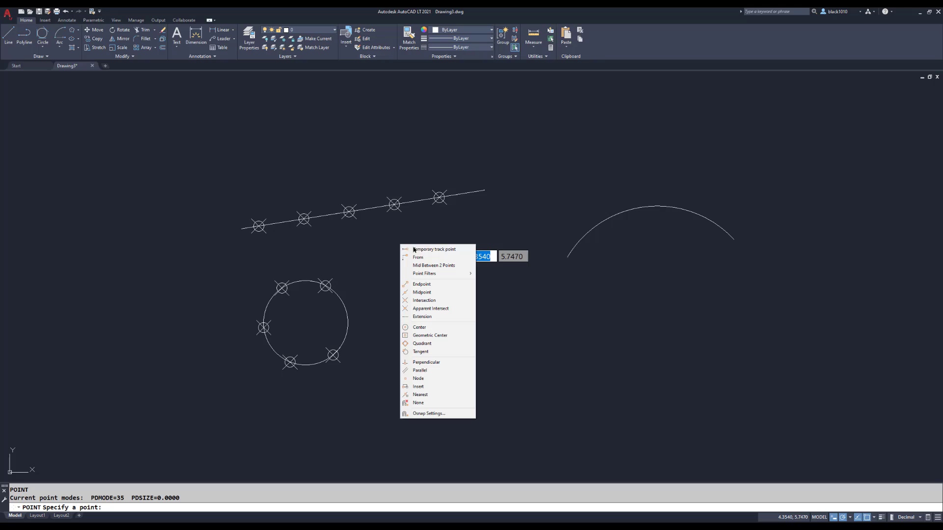
{"action": "left_click", "coordinate": [422, 344]}
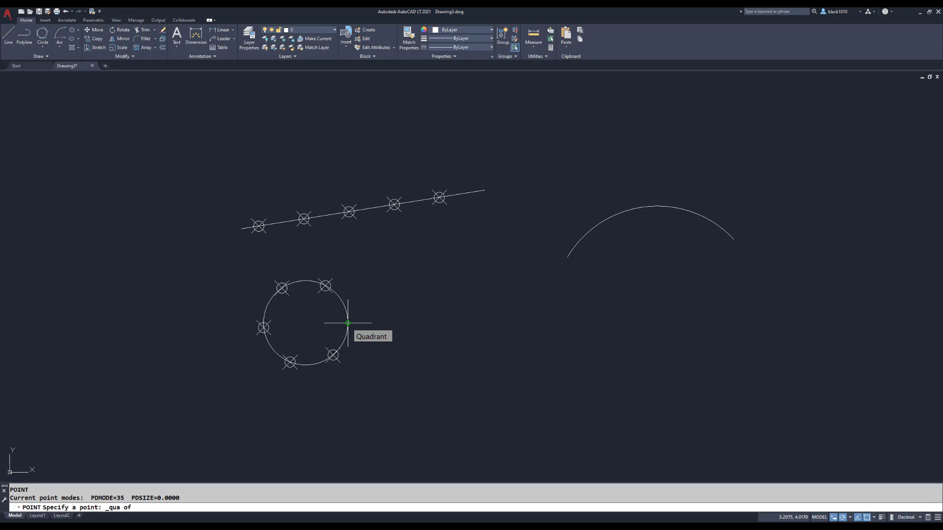
{"action": "left_click", "coordinate": [348, 323]}
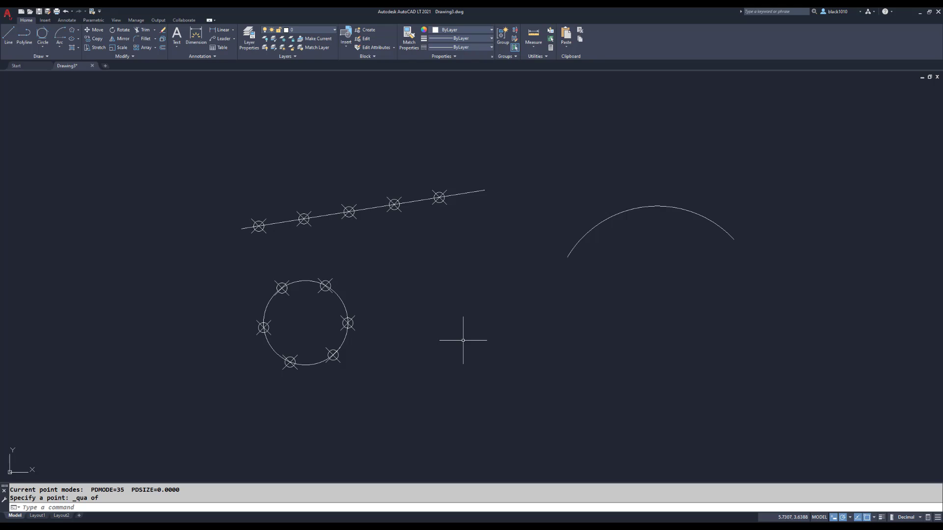